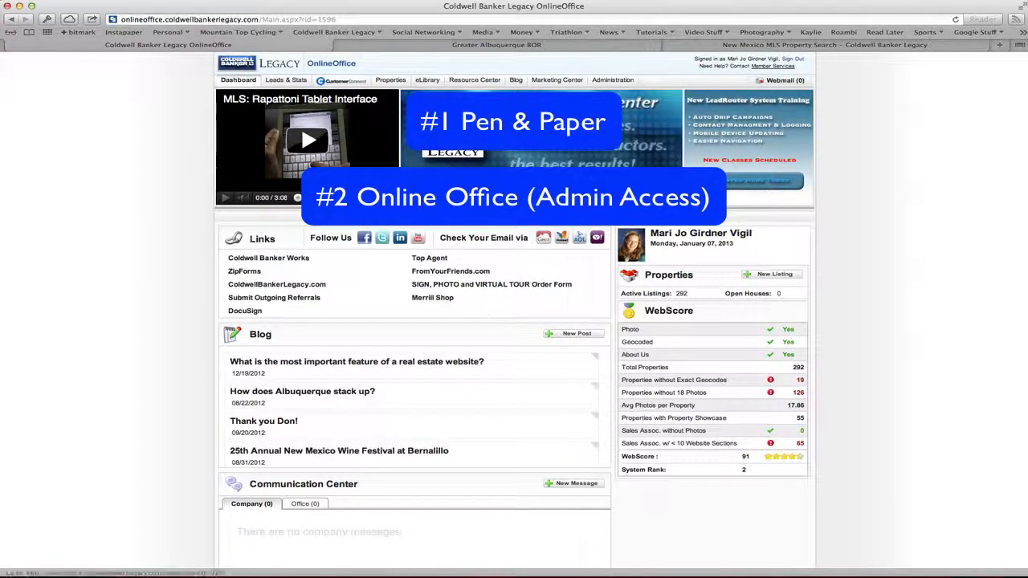
{"action": "left_click", "coordinate": [486, 45]}
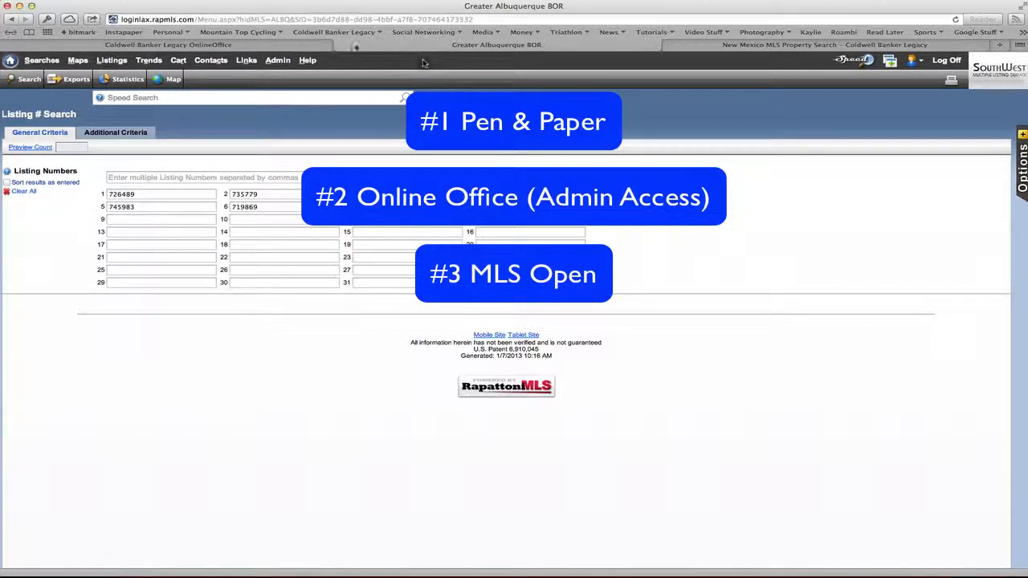
{"action": "left_click", "coordinate": [296, 49]}
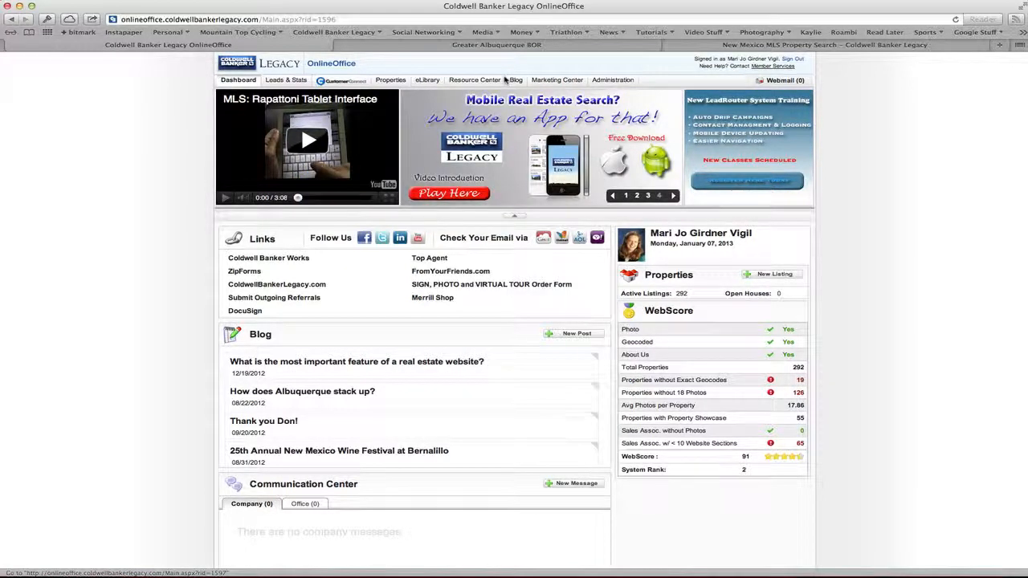
Step: Open the Properties list, show all associates, and filter it to the individual associate listed directly below The J Group
{"action": "left_click", "coordinate": [391, 82]}
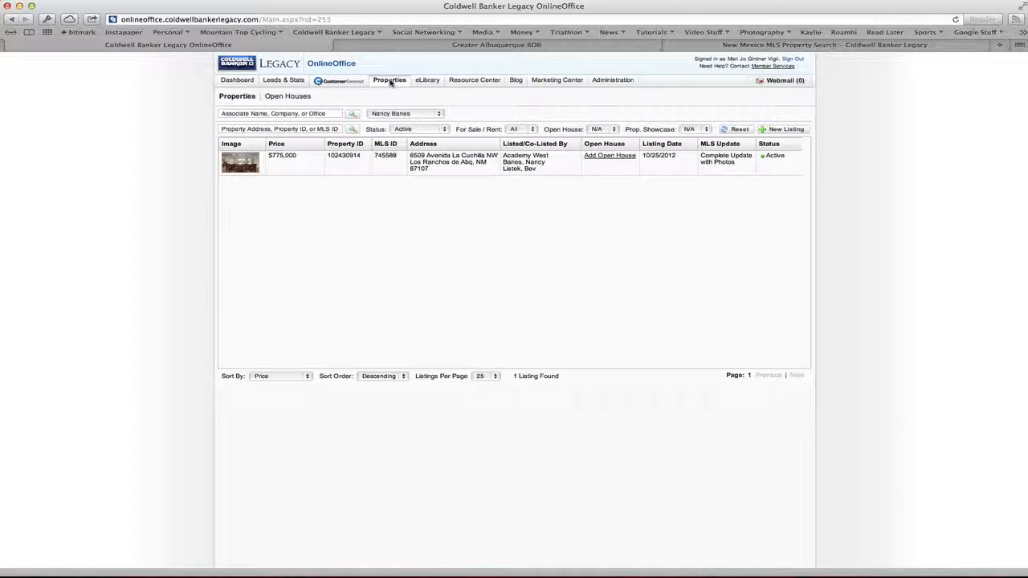
{"action": "left_click", "coordinate": [440, 113]}
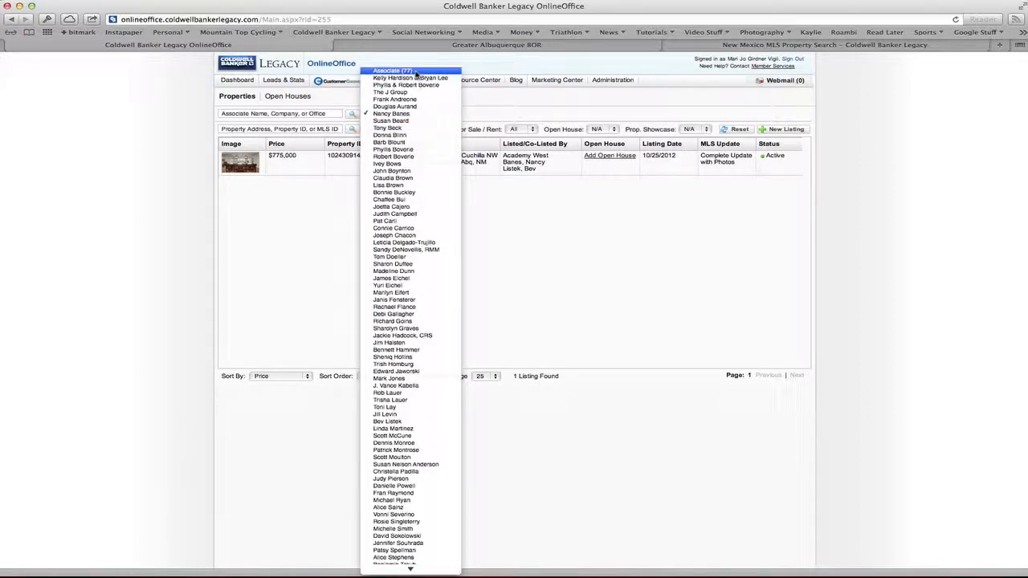
{"action": "left_click", "coordinate": [402, 71]}
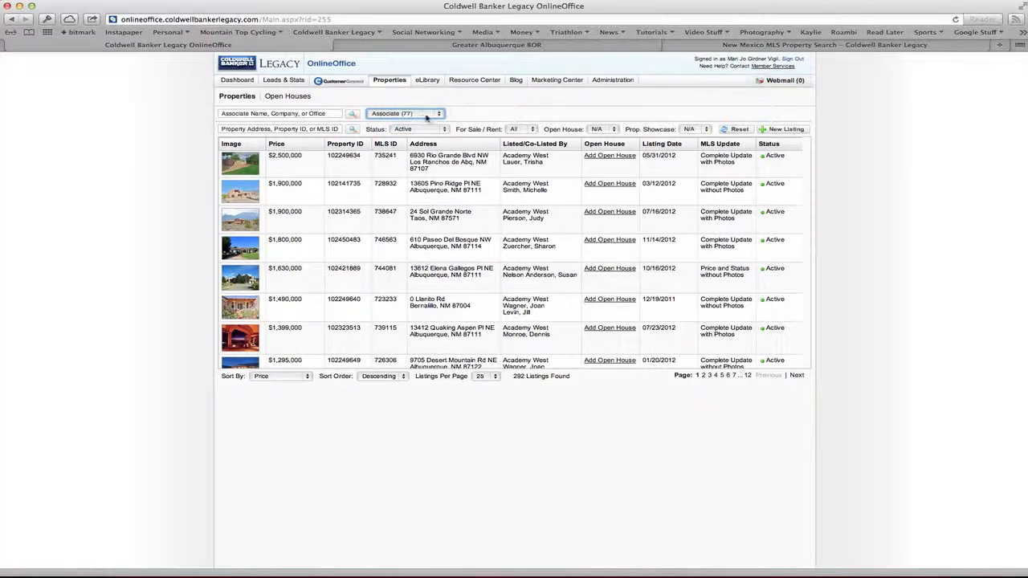
{"action": "left_click", "coordinate": [440, 117]}
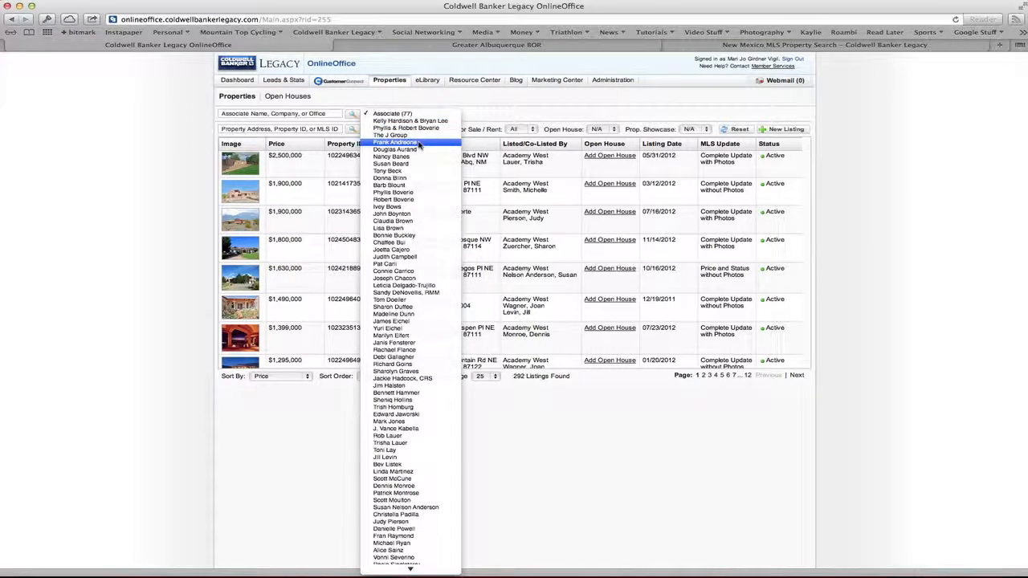
{"action": "left_click", "coordinate": [403, 145]}
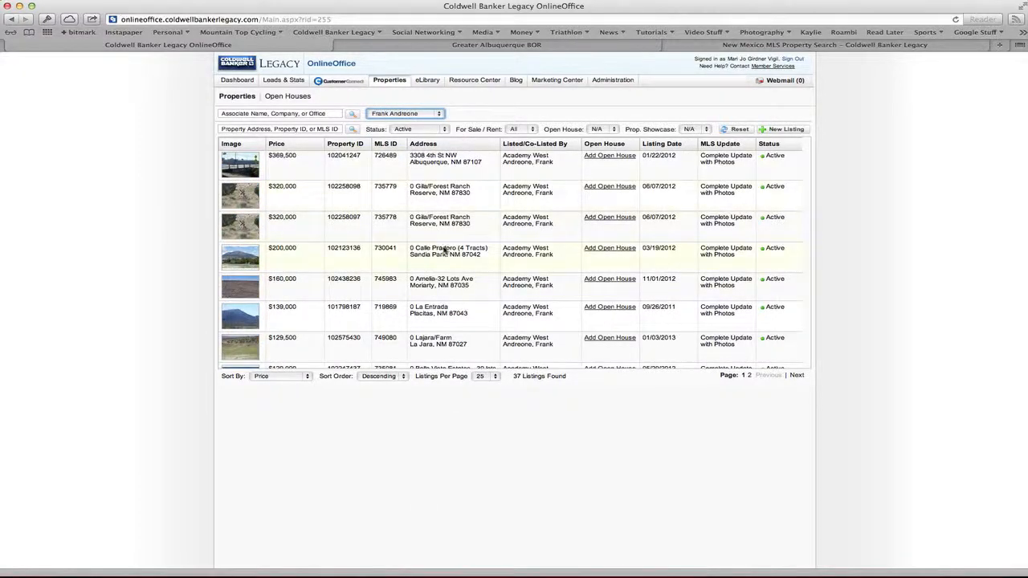
Step: Look through the filtered associate's active listings and their MLS IDs
{"action": "scroll", "coordinate": [445, 255], "scroll_direction": "down", "scroll_amount": 2}
{"action": "scroll", "coordinate": [444, 254], "scroll_direction": "down", "scroll_amount": 15}
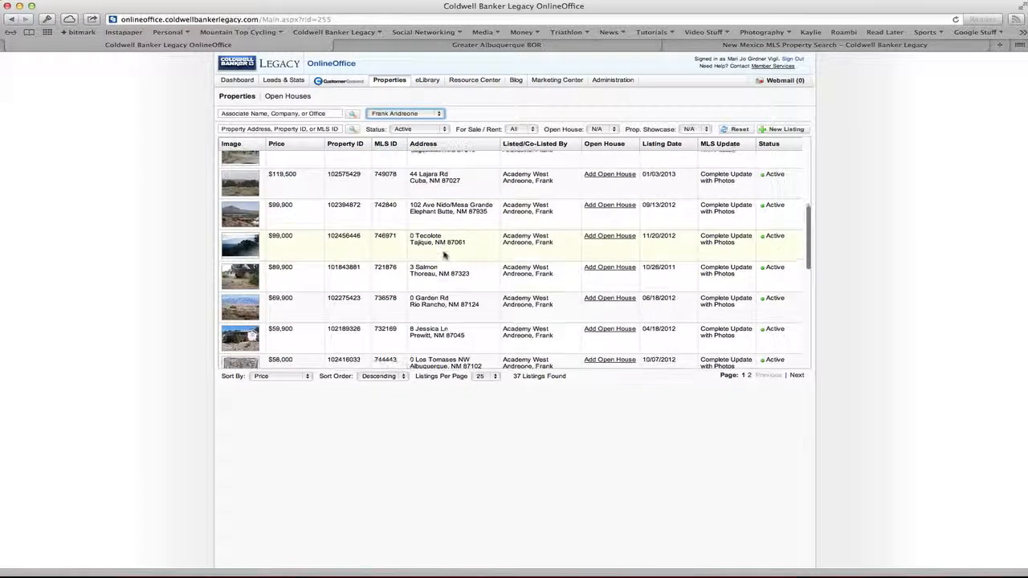
{"action": "scroll", "coordinate": [445, 255], "scroll_direction": "up", "scroll_amount": 15}
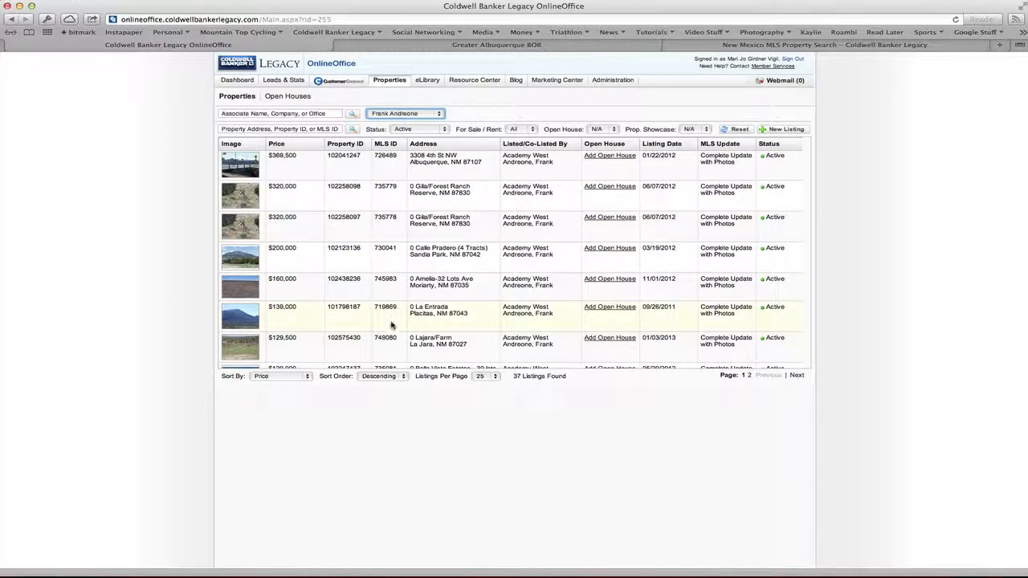
{"action": "scroll", "coordinate": [392, 325], "scroll_direction": "down", "scroll_amount": 1}
{"action": "scroll", "coordinate": [392, 325], "scroll_direction": "down", "scroll_amount": 3}
{"action": "scroll", "coordinate": [386, 273], "scroll_direction": "up", "scroll_amount": 5}
Step: Switch to the Greater Albuquerque BOR MLS site and open the Listing # search
{"action": "left_click", "coordinate": [440, 46]}
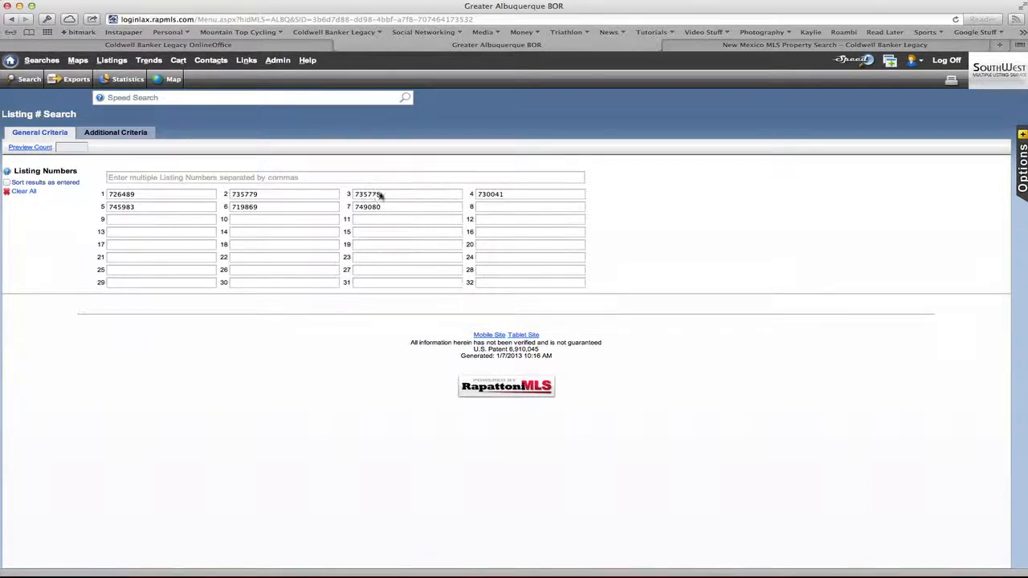
{"action": "left_click", "coordinate": [37, 62]}
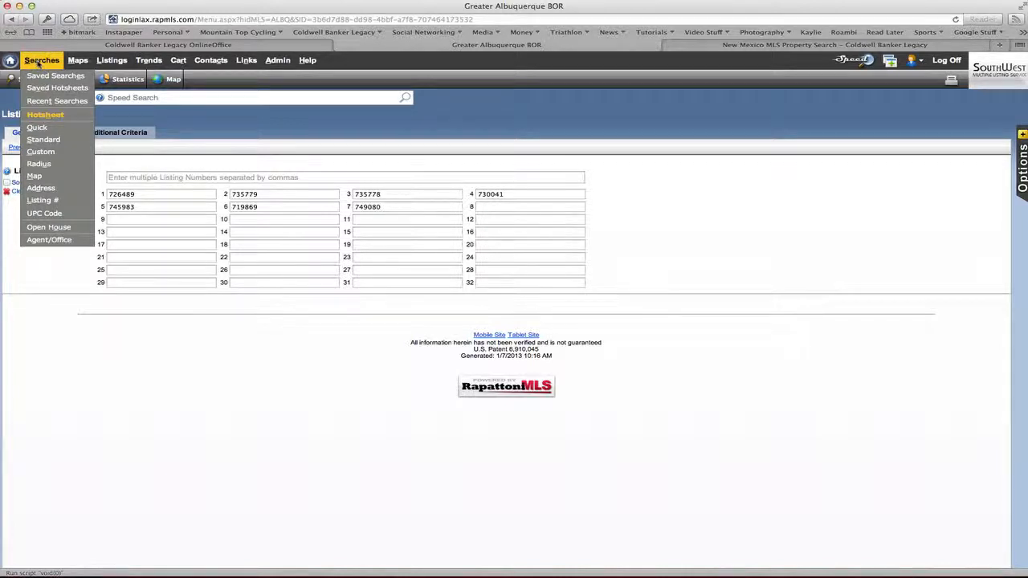
{"action": "left_click", "coordinate": [58, 199]}
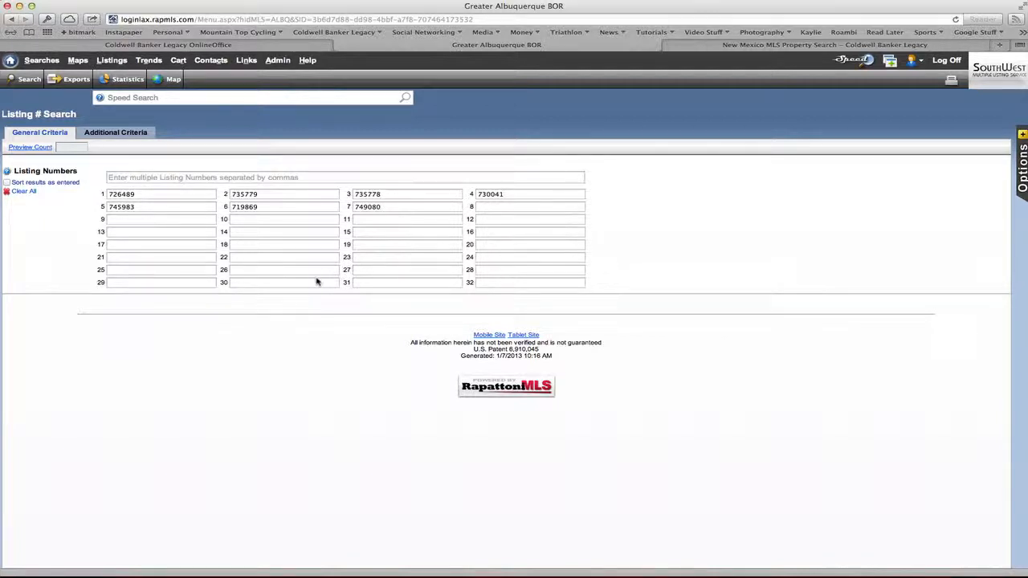
Step: Enter 222222 as a sample listing number in slots 8 to 11 of the Listing # search
{"action": "left_click", "coordinate": [504, 209]}
{"action": "type", "text": "22222"}
{"action": "type", "text": "2222"}
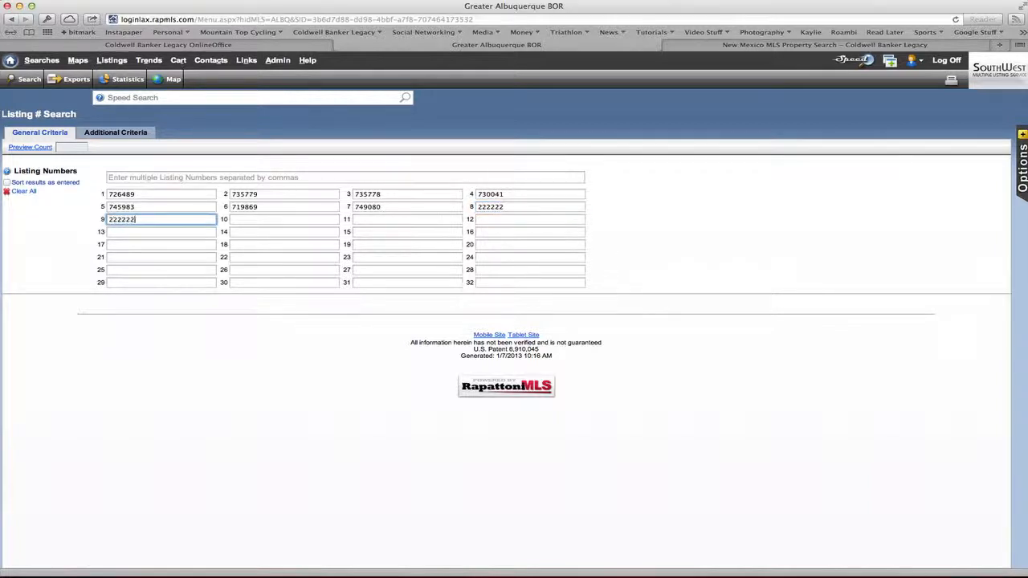
{"action": "key", "text": "Tab"}
{"action": "type", "text": "222222"}
{"action": "key", "text": "Tab"}
{"action": "type", "text": "222222"}
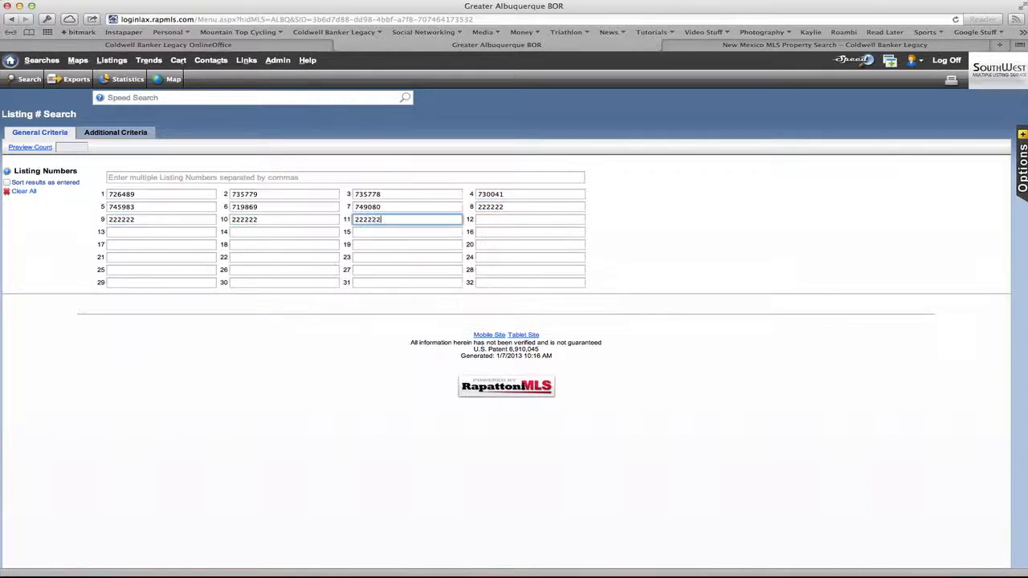
{"action": "key", "text": "Tab"}
{"action": "type", "text": "2"}
Step: Clear the sample listing numbers from slots 8 to 12, keeping the seven real MLS numbers
{"action": "left_click_drag", "start_coordinate": [520, 209], "coordinate": [466, 208]}
{"action": "key", "text": "BackSpace"}
{"action": "left_click", "coordinate": [434, 224]}
{"action": "key", "text": "BackSpace"}
{"action": "key", "text": "BackSpace"}
{"action": "key", "text": "BackSpace"}
{"action": "key", "text": "BackSpace"}
{"action": "left_click", "coordinate": [494, 219]}
{"action": "key", "text": "BackSpace"}
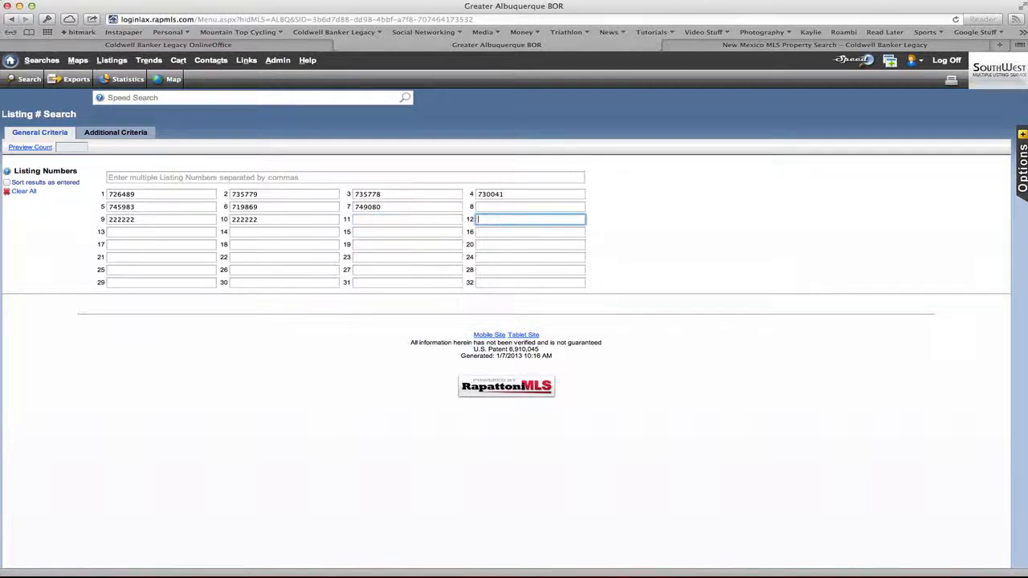
{"action": "left_click_drag", "start_coordinate": [300, 223], "coordinate": [103, 222]}
{"action": "key", "text": "BackSpace"}
{"action": "key", "text": "BackSpace"}
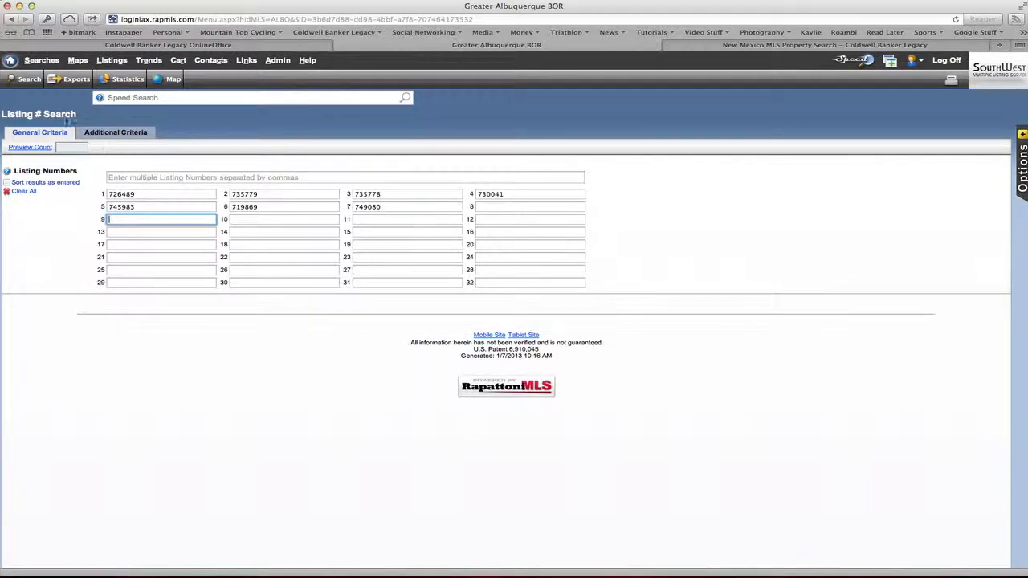
Step: Run the listing number search and review the Land, Commercial and Farm & Ranch results, ending on Land
{"action": "left_click", "coordinate": [24, 80]}
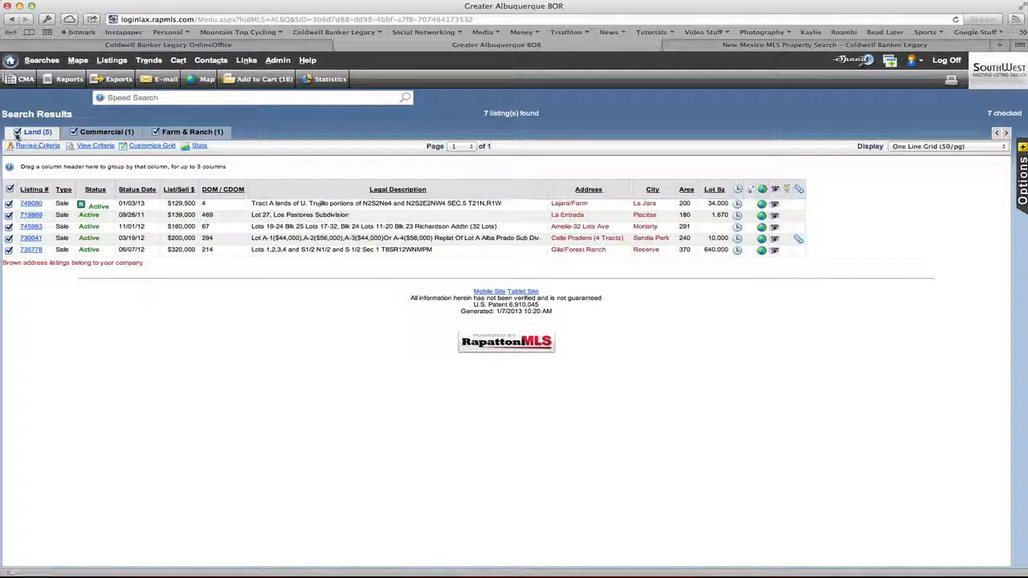
{"action": "left_click", "coordinate": [101, 134]}
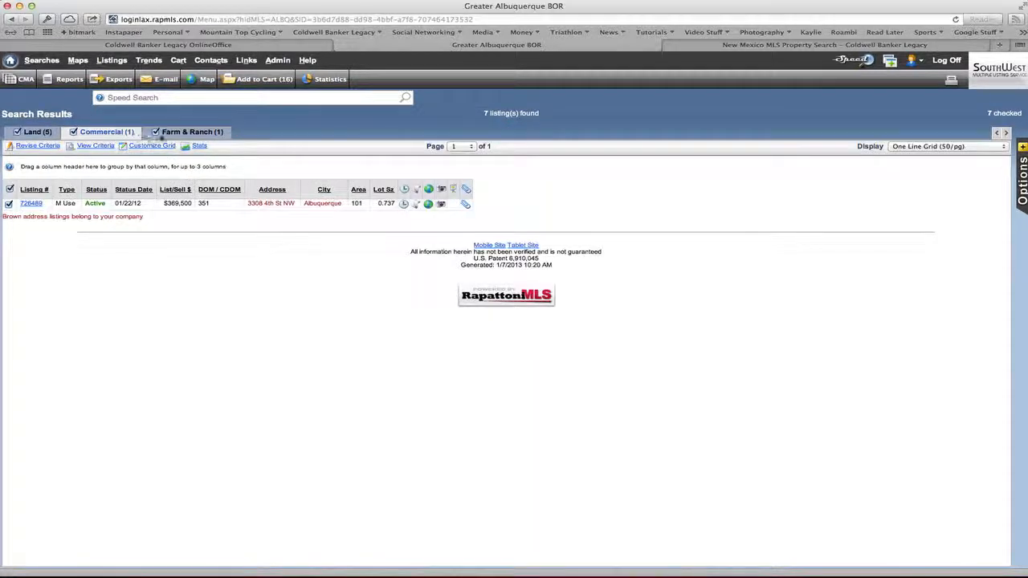
{"action": "left_click", "coordinate": [207, 133]}
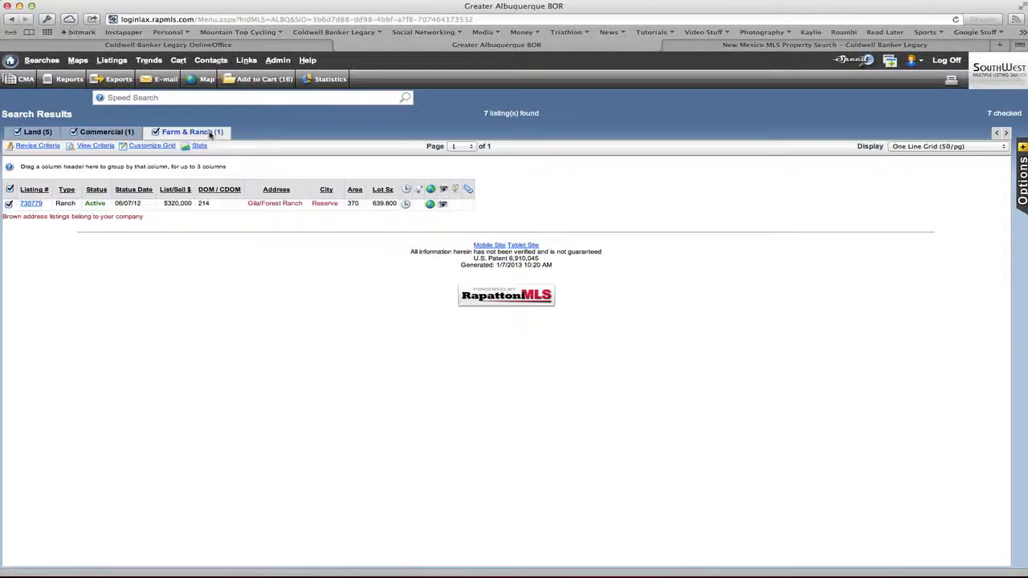
{"action": "left_click", "coordinate": [52, 132]}
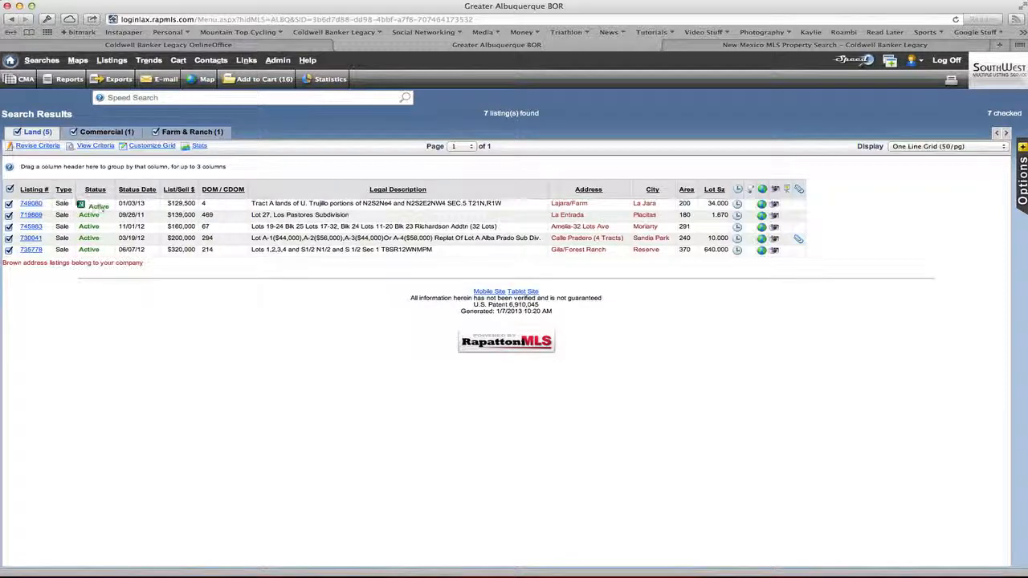
Step: Switch to OnlineOffice, view the edit page of the $129,500 La Jara listing, and return to the property list
{"action": "left_click", "coordinate": [238, 46]}
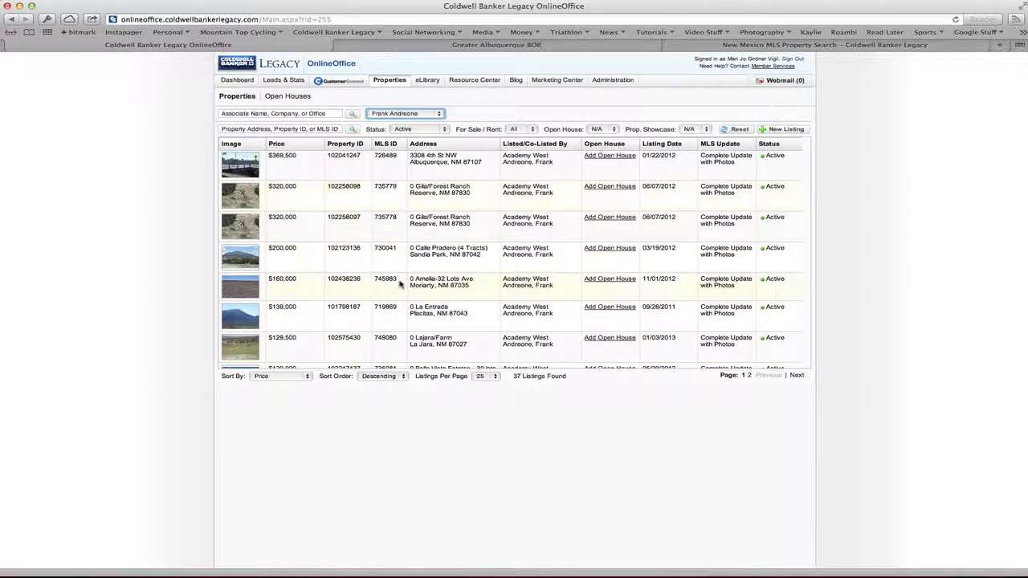
{"action": "scroll", "coordinate": [400, 285], "scroll_direction": "down", "scroll_amount": 1}
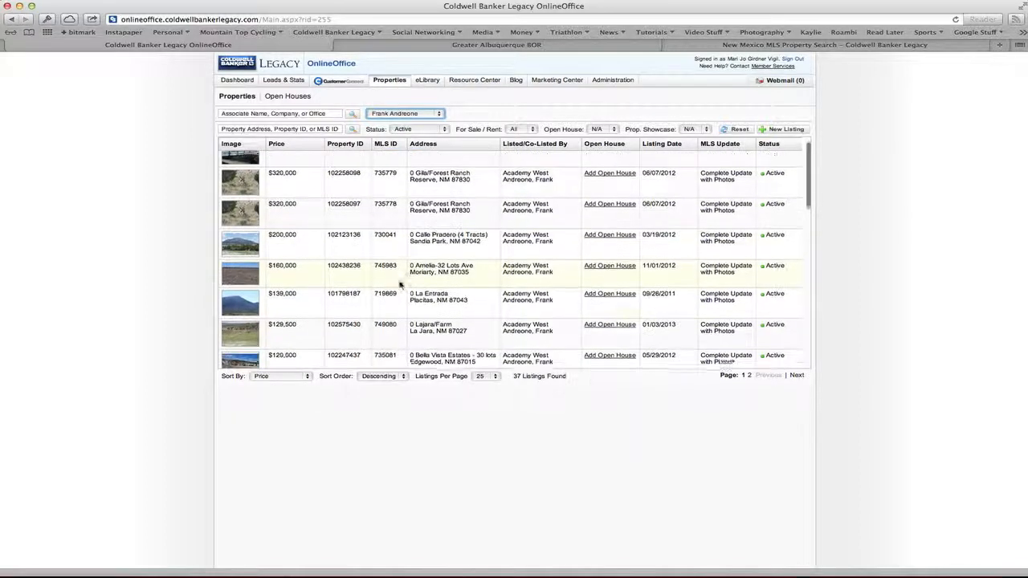
{"action": "left_click", "coordinate": [376, 336]}
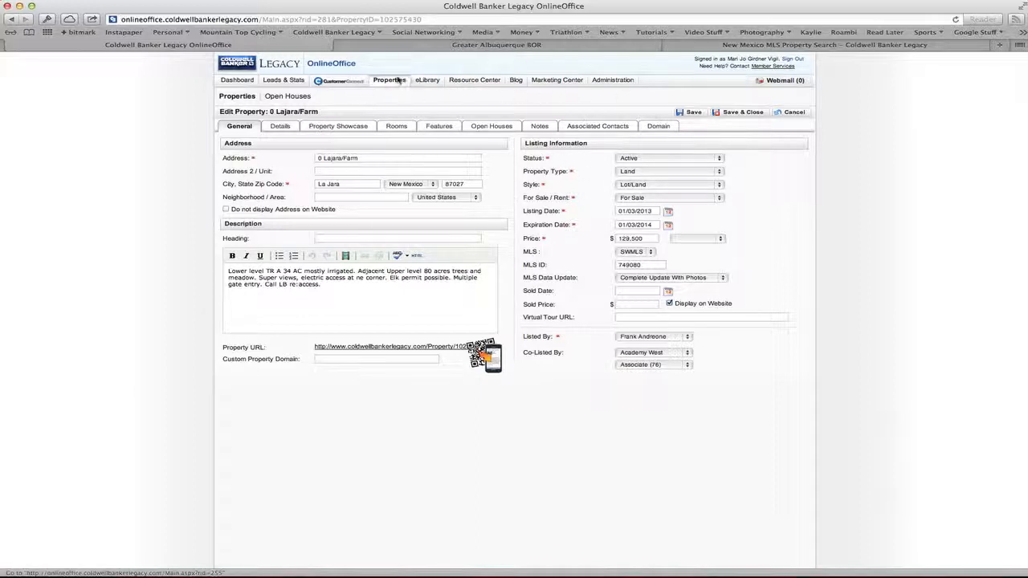
{"action": "left_click", "coordinate": [11, 18]}
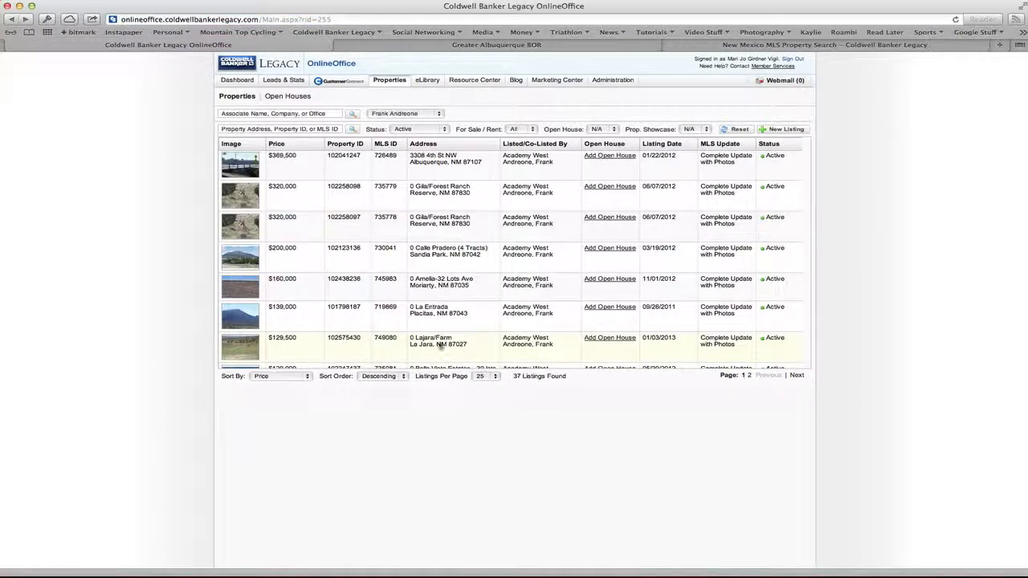
Step: Open the $129,500 La Jara listing for editing and set its status to Off Market
{"action": "left_click", "coordinate": [384, 354]}
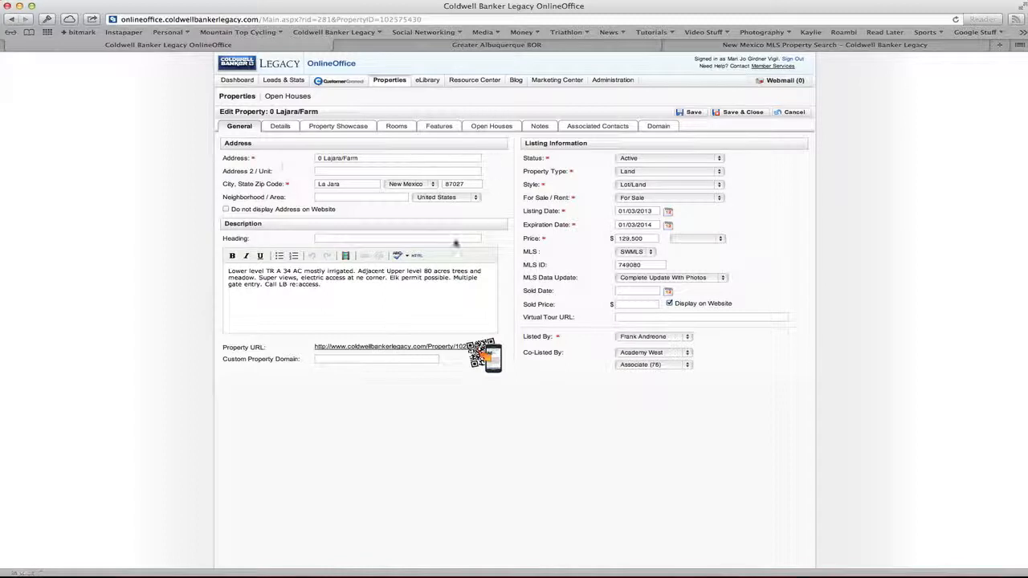
{"action": "left_click", "coordinate": [719, 159]}
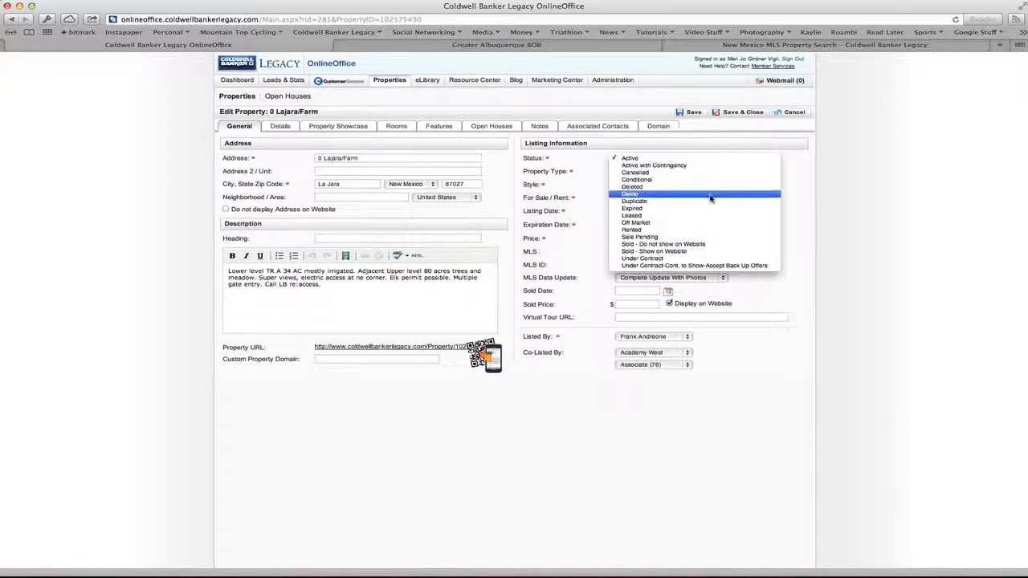
{"action": "left_click", "coordinate": [648, 224]}
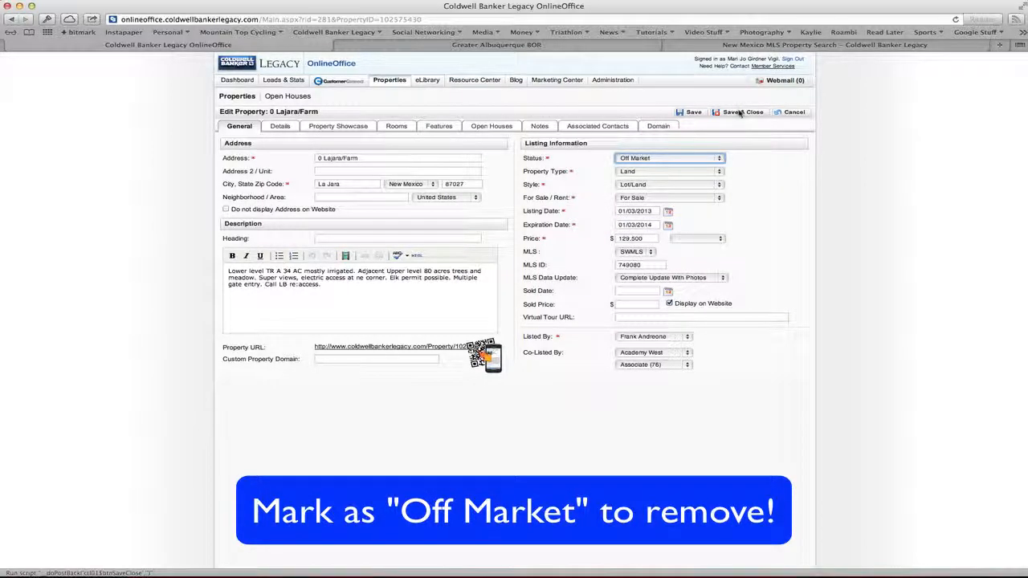